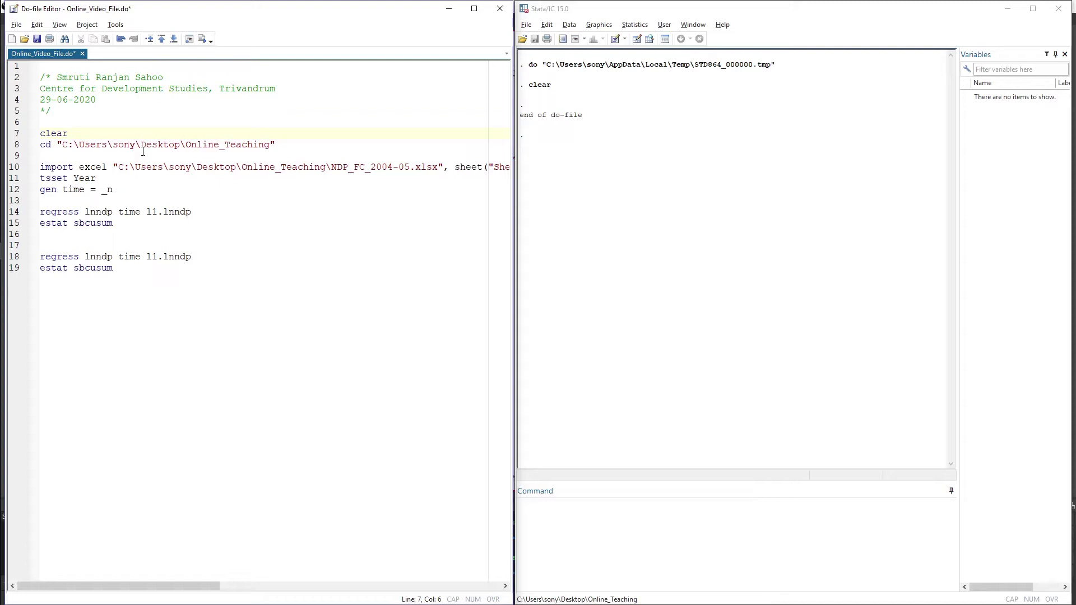
Save the do-file and run its clear and cd lines to set the working directory to the Online_Teaching folder.
{"action": "key", "text": "ctrl+s"}
{"action": "mouse_move", "coordinate": [190, 587]}
{"action": "left_mouse_down"}
{"action": "mouse_move", "coordinate": [250, 588]}
{"action": "mouse_move", "coordinate": [187, 587]}
{"action": "left_mouse_up"}
{"action": "left_click_drag", "start_coordinate": [32, 134], "coordinate": [262, 149]}
{"action": "key", "text": "shift+Left"}
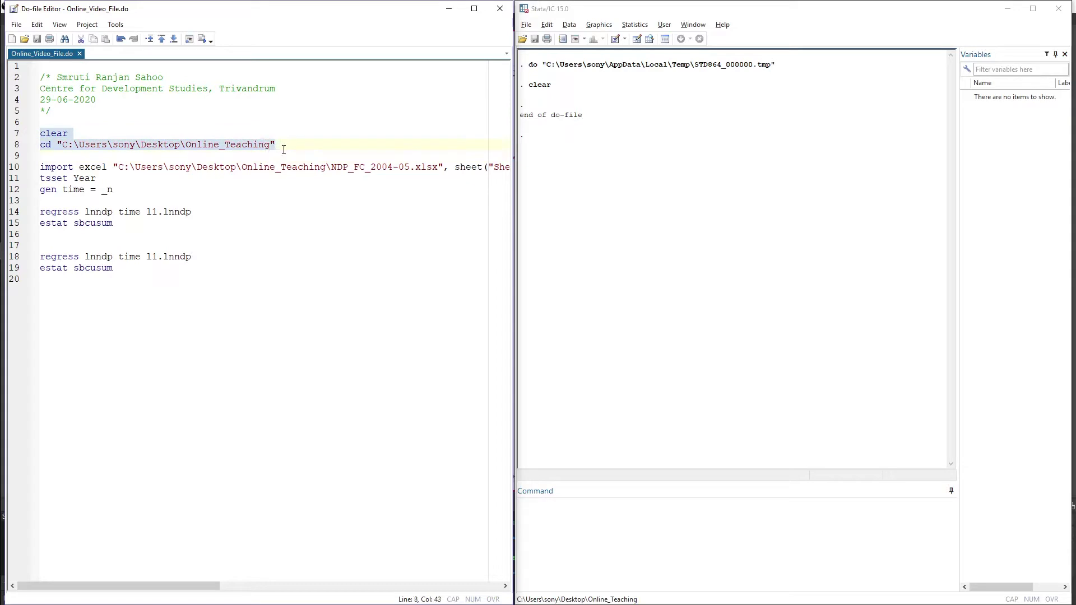
{"action": "key", "text": "ctrl+d"}
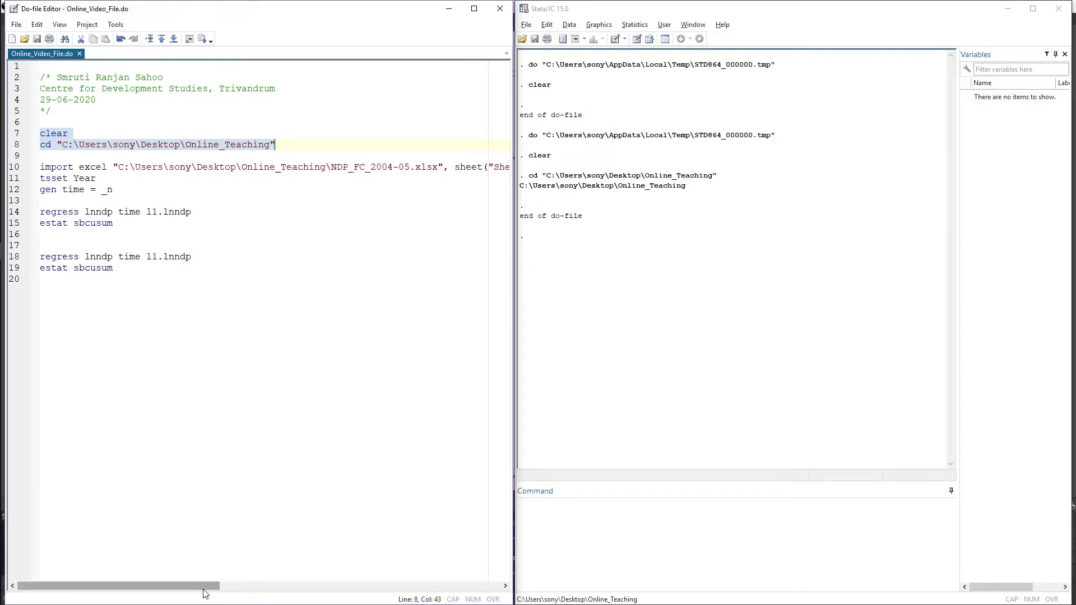
Run the import excel line to load Sheet1 of NDP_FC_2004-05.xlsx with the firstrow option.
{"action": "left_click_drag", "start_coordinate": [206, 586], "coordinate": [273, 586]}
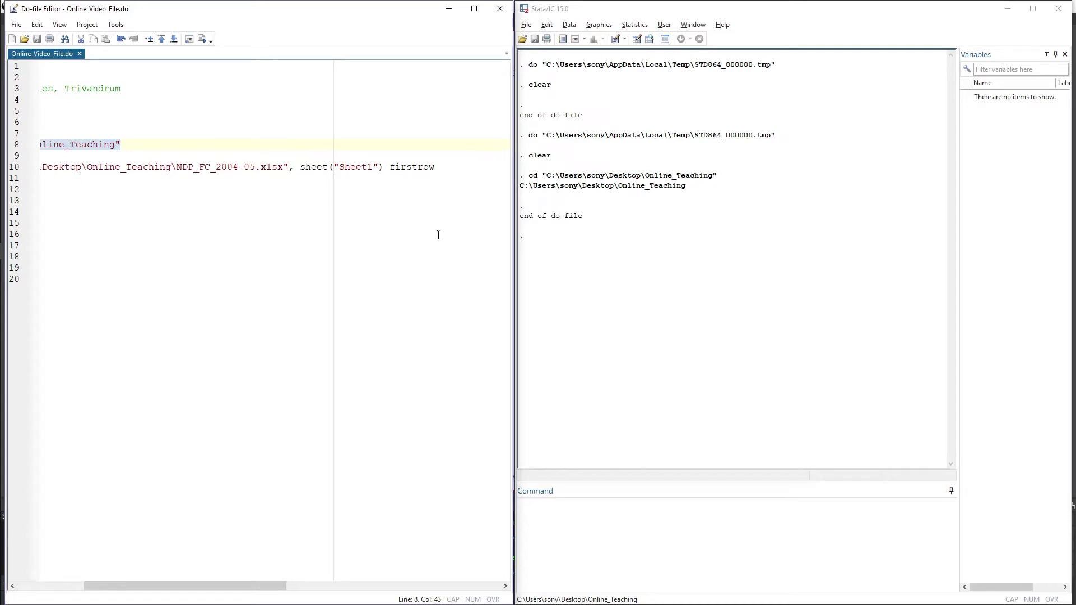
{"action": "left_click_drag", "start_coordinate": [254, 587], "coordinate": [166, 595]}
{"action": "left_click", "coordinate": [16, 167]}
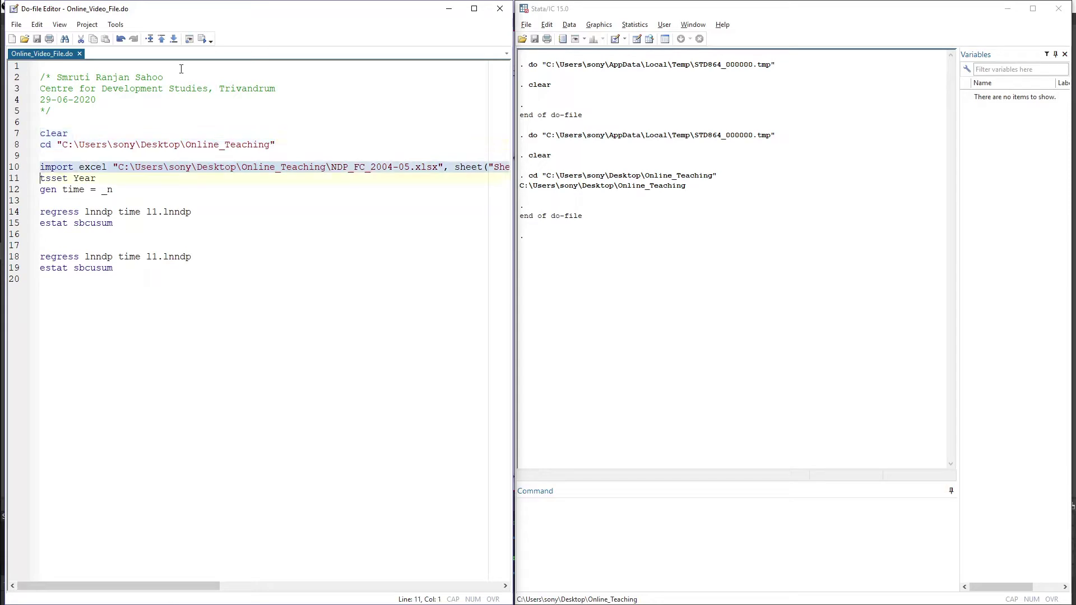
{"action": "left_click", "coordinate": [203, 39]}
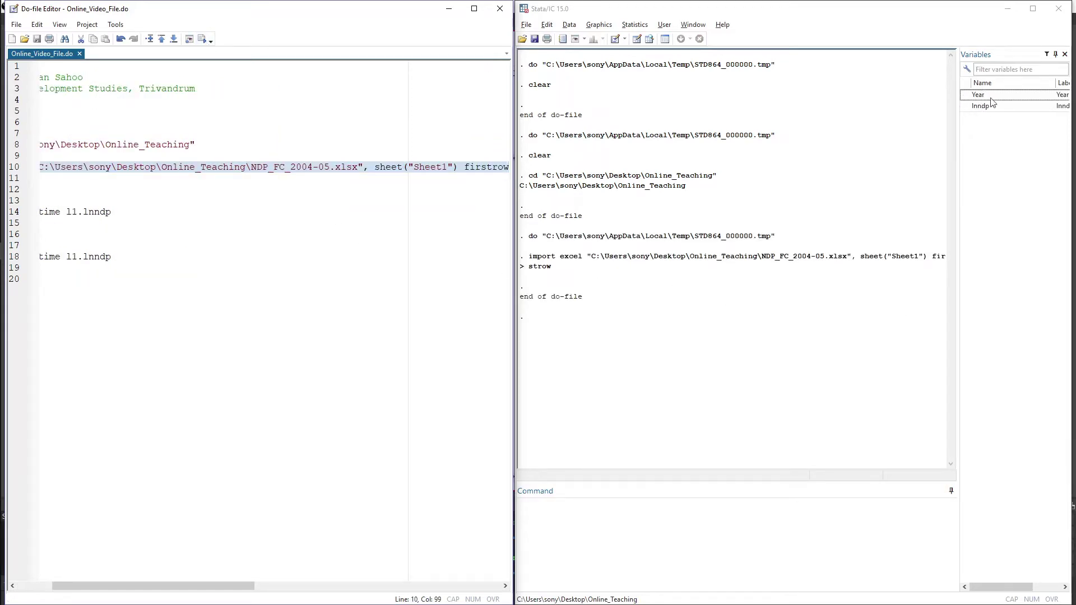
Make room for the variable labels and examine the imported Year and lnndp observations from first to last in the Data Editor.
{"action": "left_click_drag", "start_coordinate": [959, 128], "coordinate": [935, 128]}
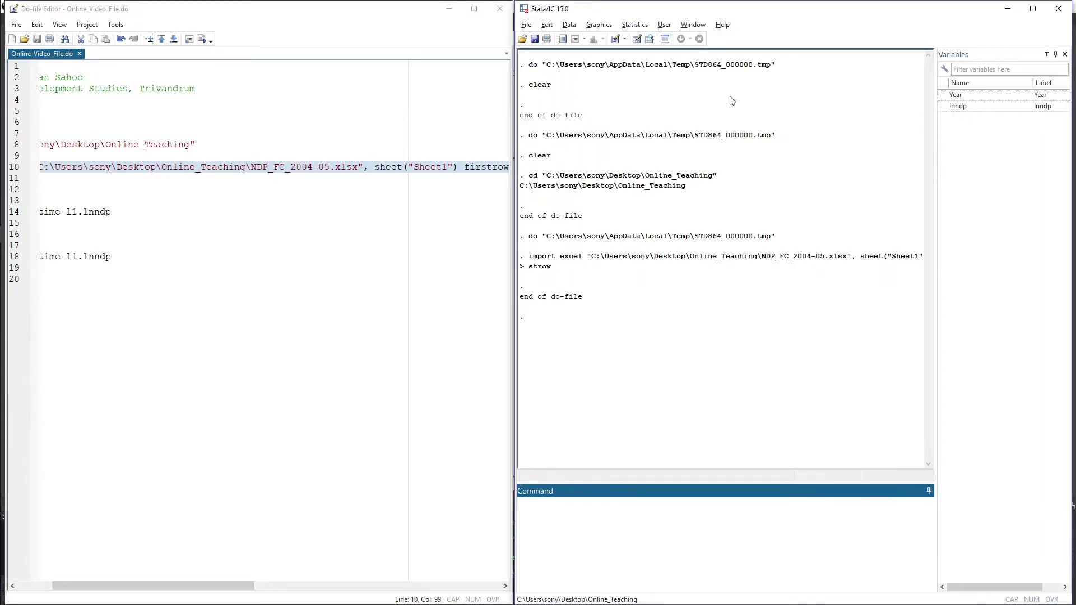
{"action": "left_click", "coordinate": [637, 38]}
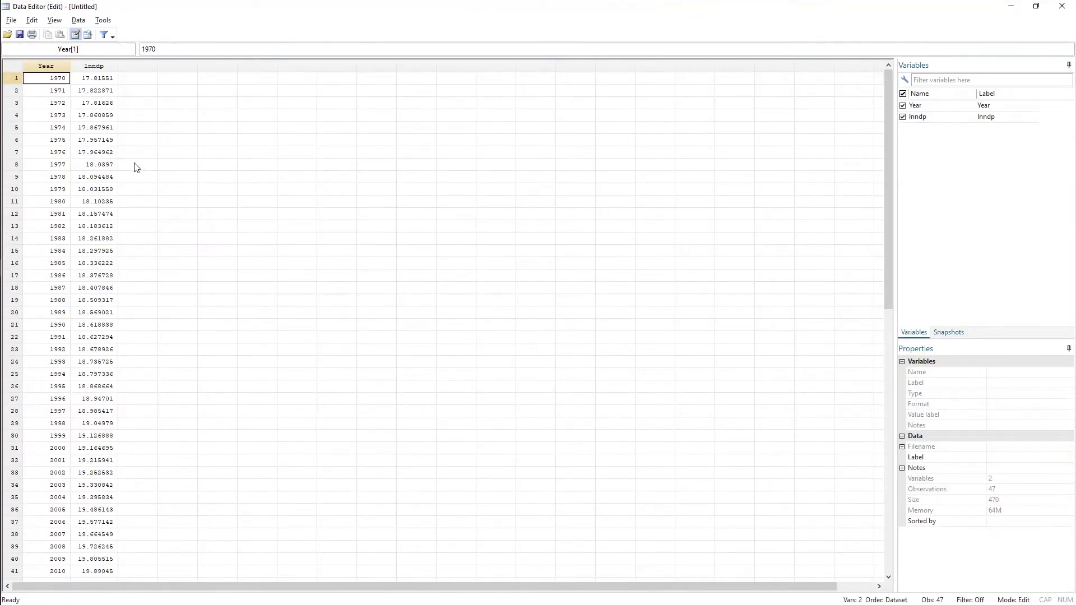
{"action": "scroll", "coordinate": [62, 183], "scroll_direction": "down", "scroll_amount": 5}
{"action": "scroll", "coordinate": [62, 184], "scroll_direction": "up", "scroll_amount": 5}
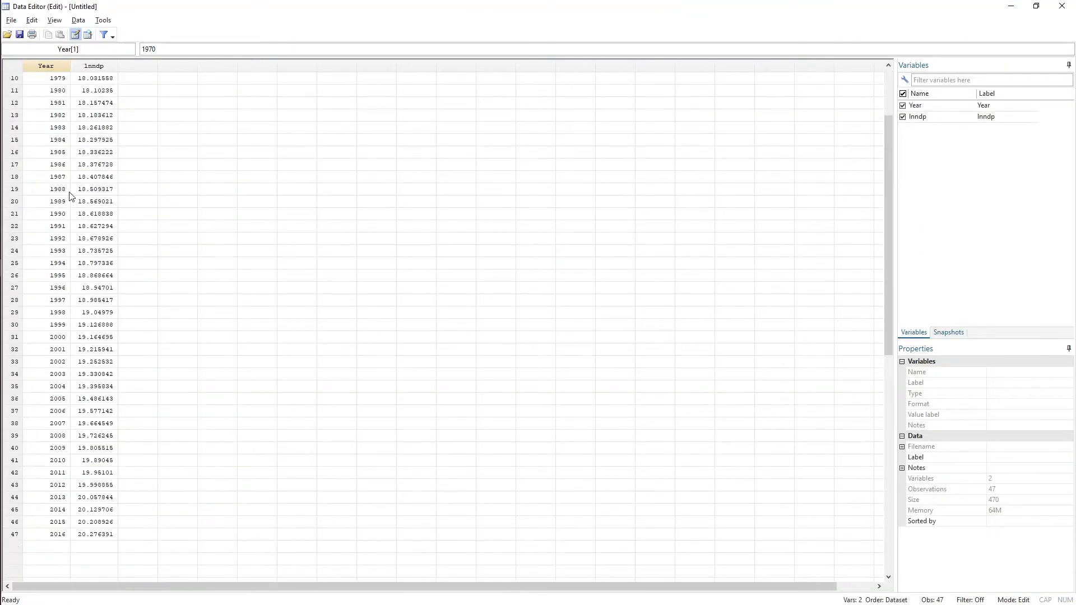
{"action": "scroll", "coordinate": [111, 399], "scroll_direction": "down", "scroll_amount": 4}
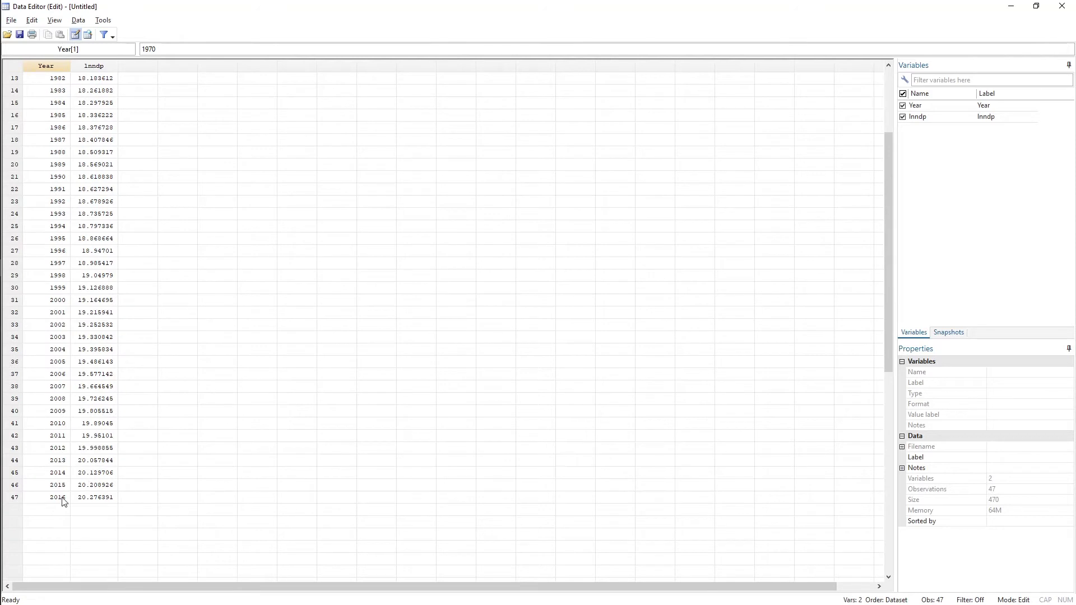
{"action": "scroll", "coordinate": [187, 476], "scroll_direction": "up", "scroll_amount": 4}
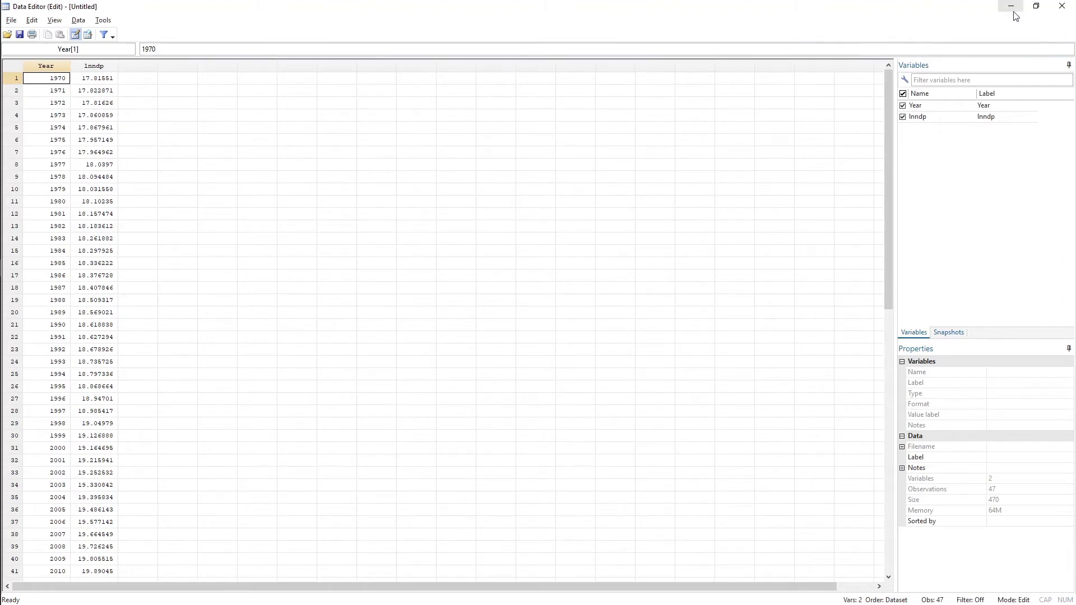
{"action": "left_click", "coordinate": [1061, 6]}
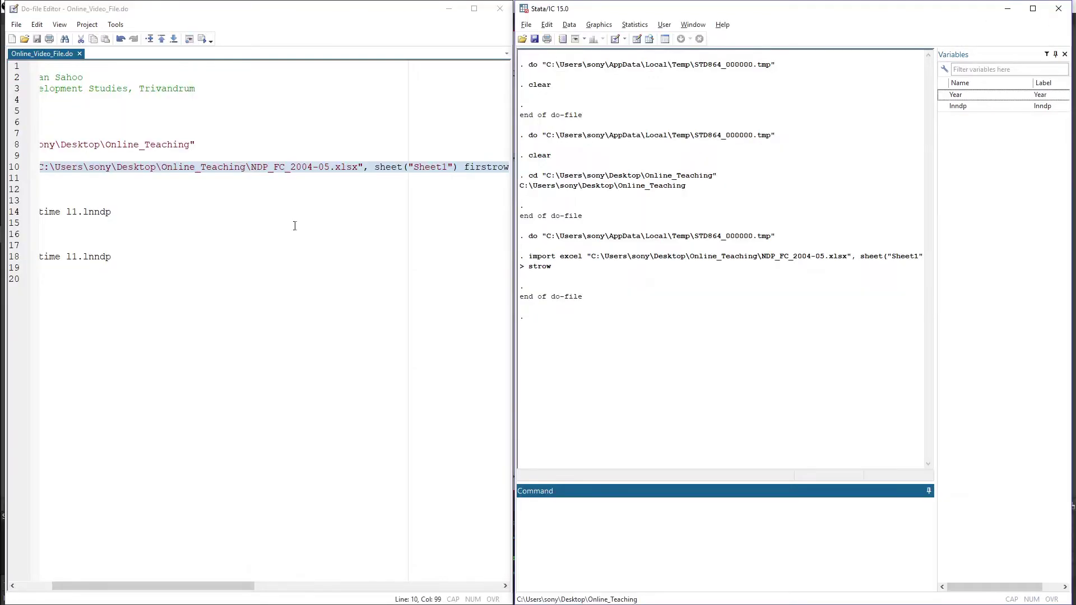
Insert a blank line after tsset Year in the do-file and run that command to declare the time variable.
{"action": "left_click_drag", "start_coordinate": [156, 592], "coordinate": [54, 599]}
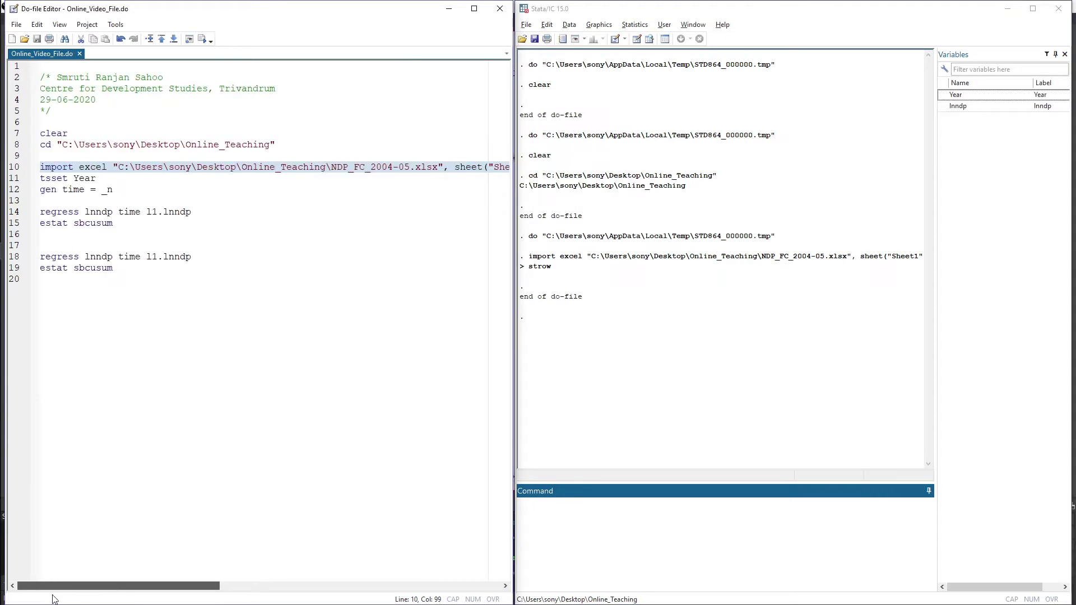
{"action": "left_click", "coordinate": [14, 179]}
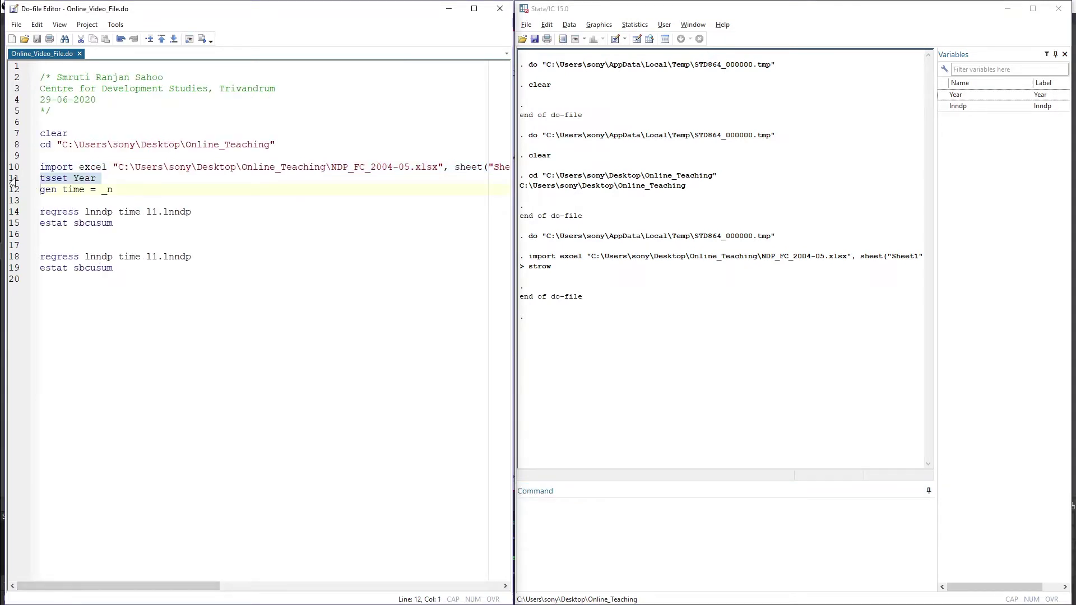
{"action": "left_click", "coordinate": [116, 178]}
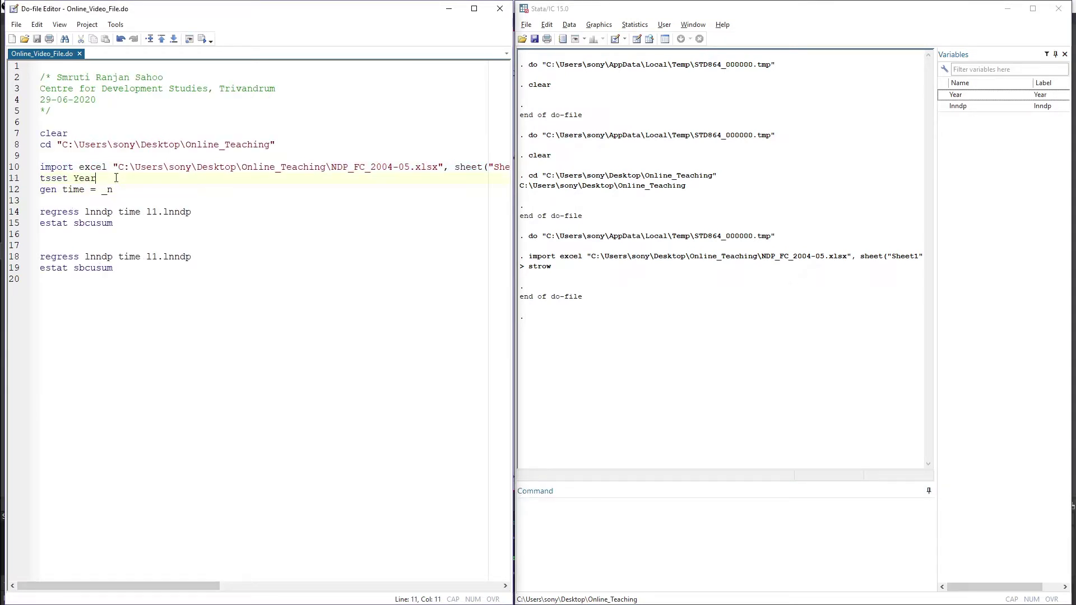
{"action": "key", "text": "Return"}
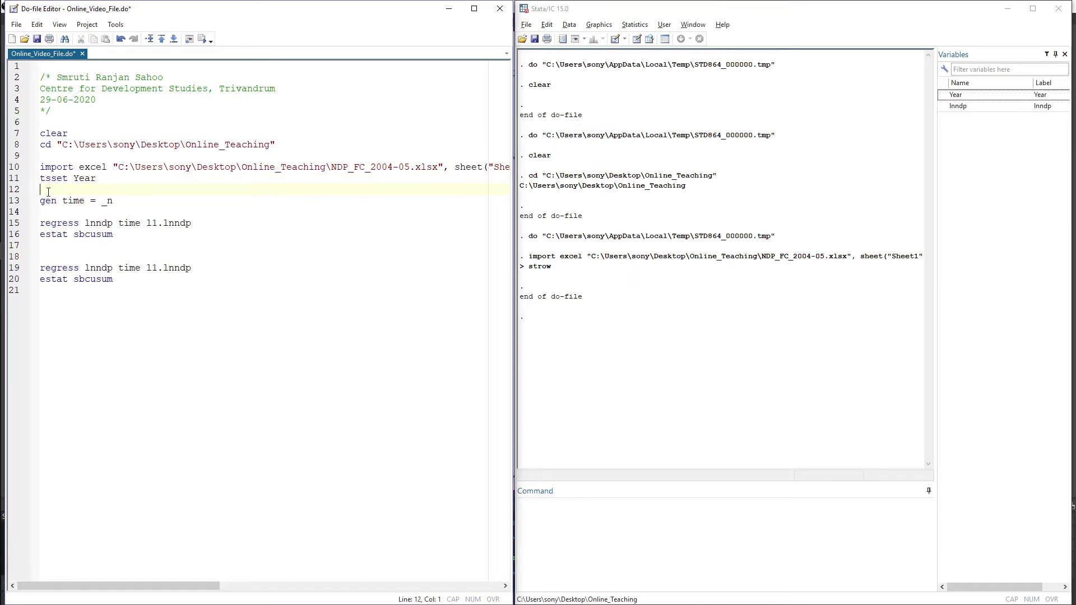
{"action": "left_click", "coordinate": [13, 178]}
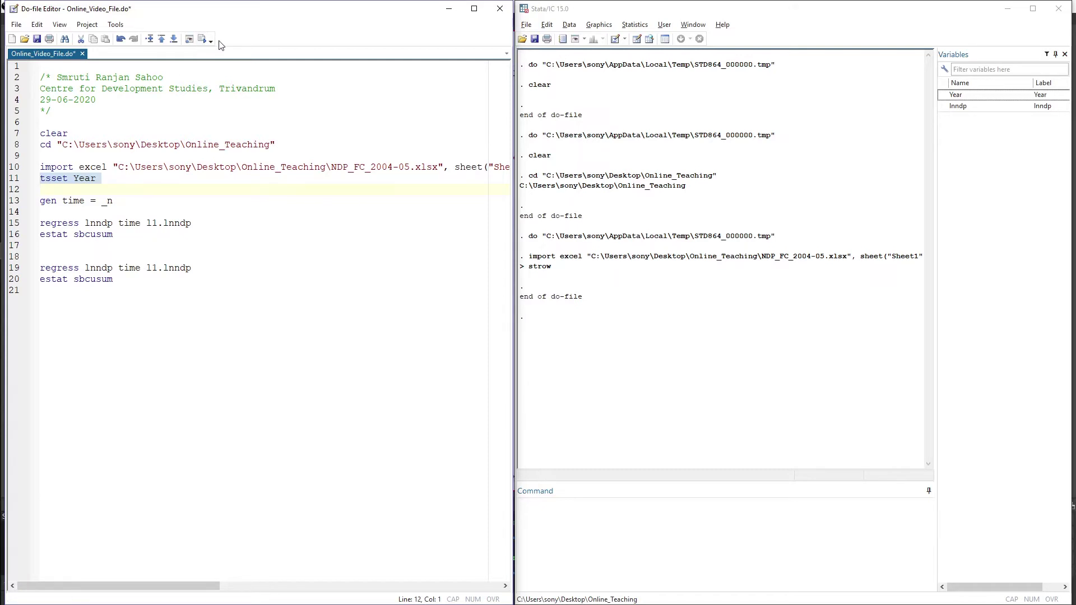
{"action": "left_click", "coordinate": [203, 40]}
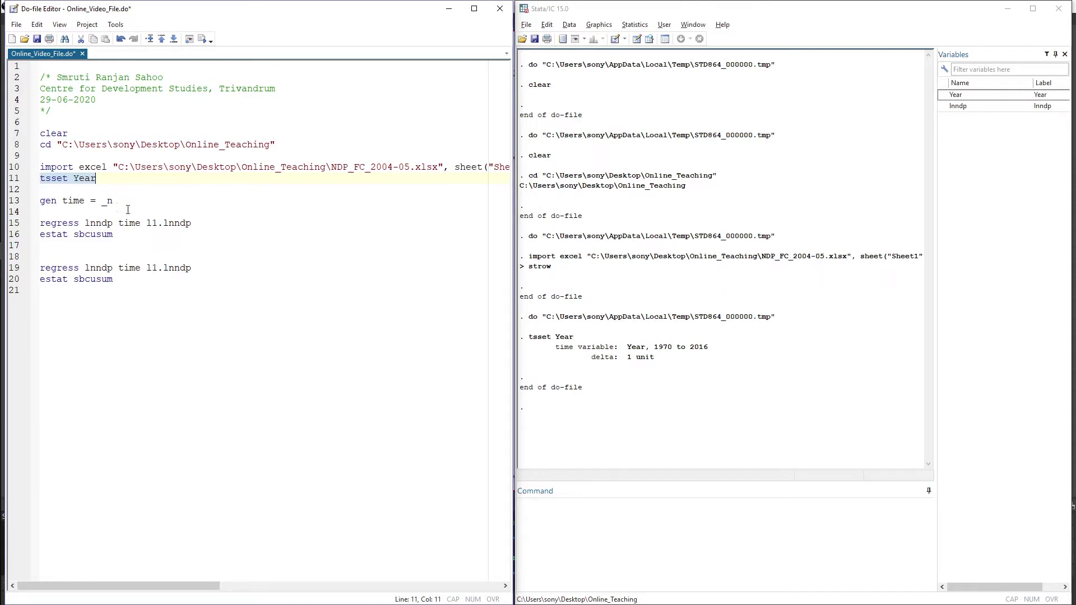
Run gen time = _n to create the time variable and check its values in the Data Editor.
{"action": "left_click", "coordinate": [17, 203]}
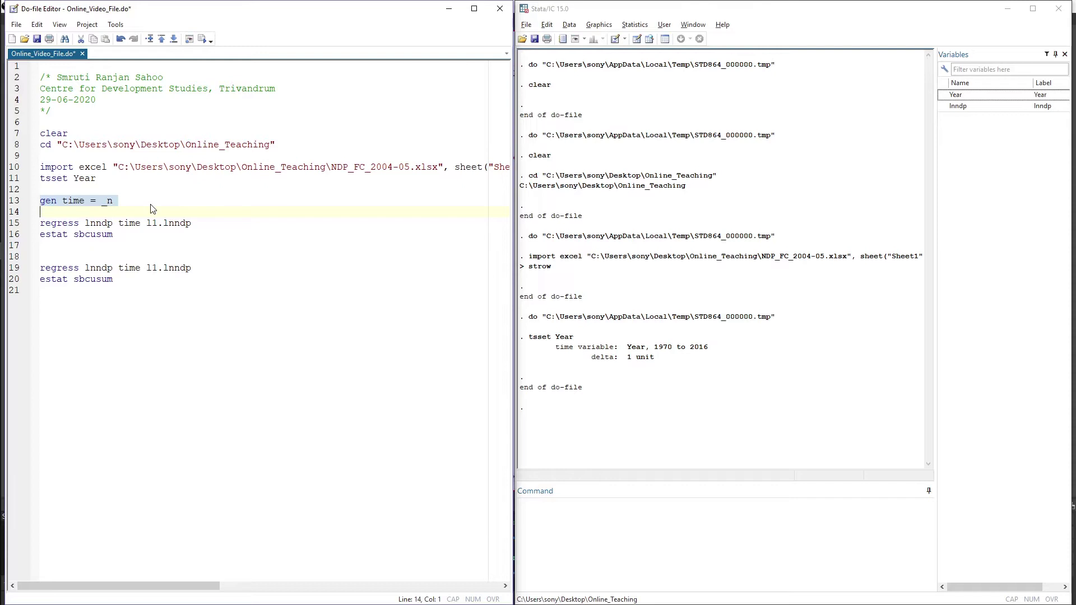
{"action": "left_click", "coordinate": [202, 39]}
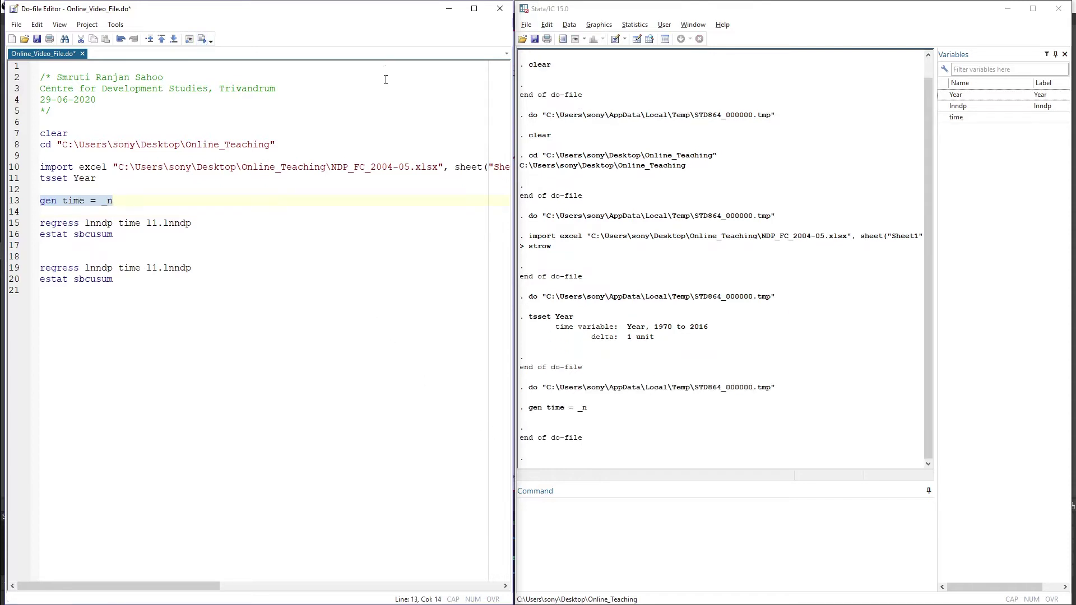
{"action": "left_click", "coordinate": [637, 40]}
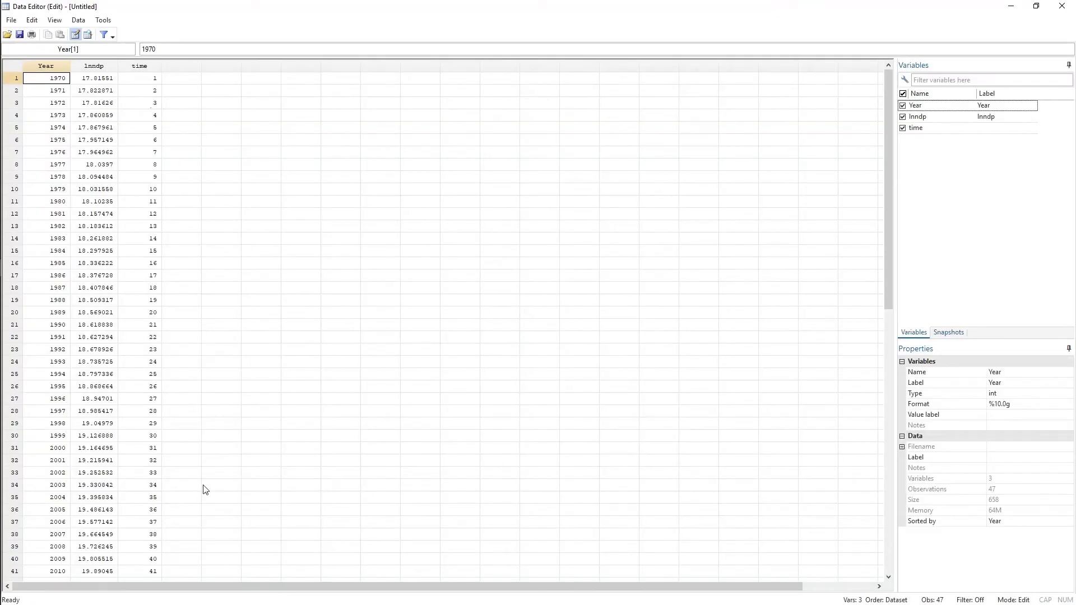
{"action": "scroll", "coordinate": [205, 490], "scroll_direction": "down", "scroll_amount": 8}
{"action": "scroll", "coordinate": [141, 405], "scroll_direction": "up", "scroll_amount": 8}
{"action": "left_click", "coordinate": [1060, 8]}
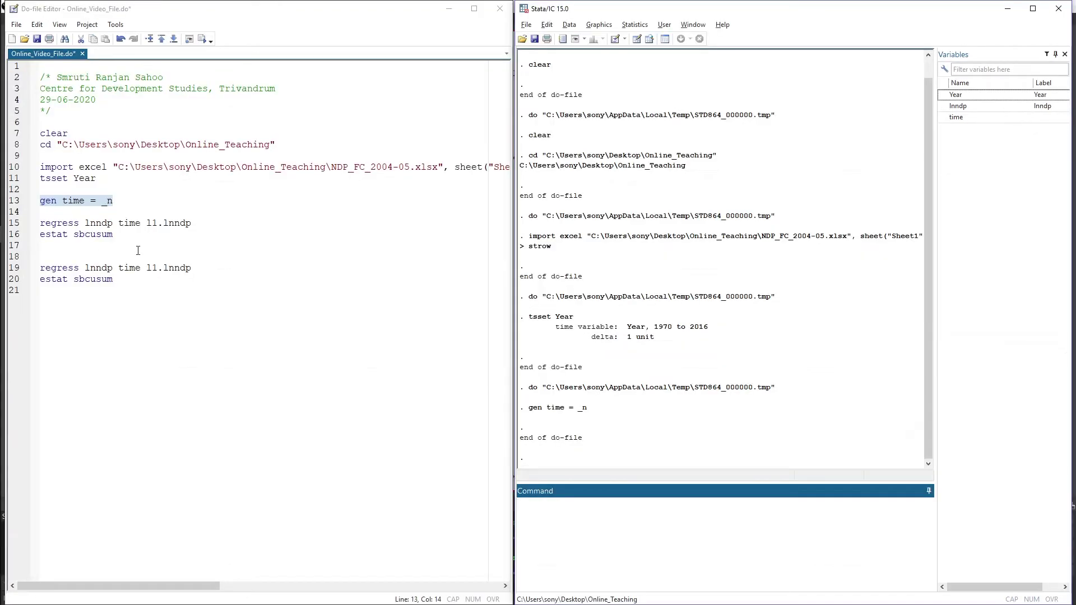
Remove l1.lnndp from the first regress command and run it as regress lnndp time.
{"action": "left_click_drag", "start_coordinate": [192, 226], "coordinate": [147, 226]}
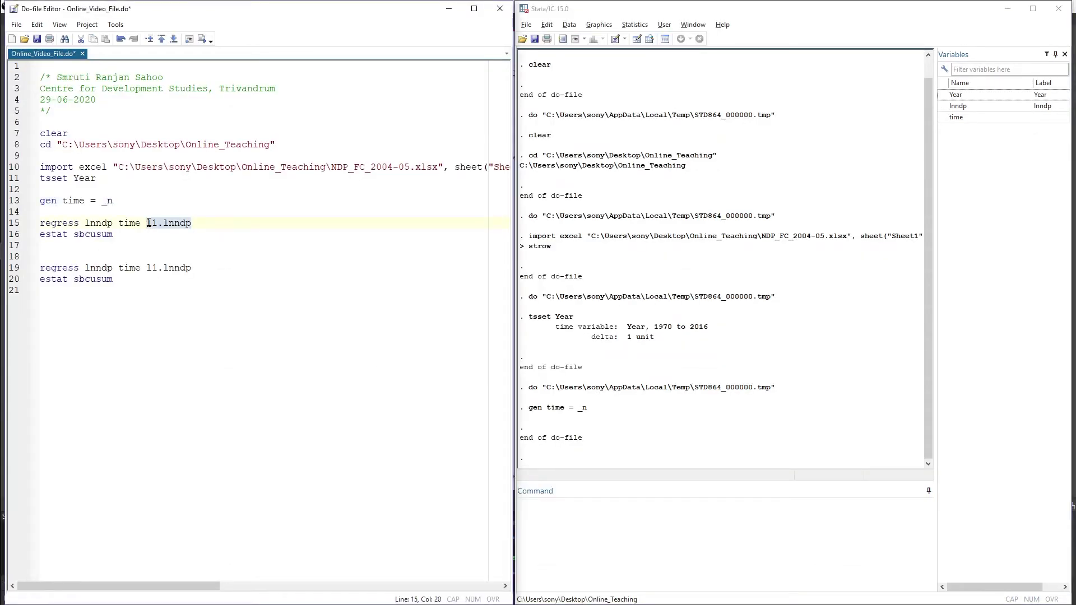
{"action": "key", "text": "BackSpace"}
{"action": "left_click", "coordinate": [17, 224]}
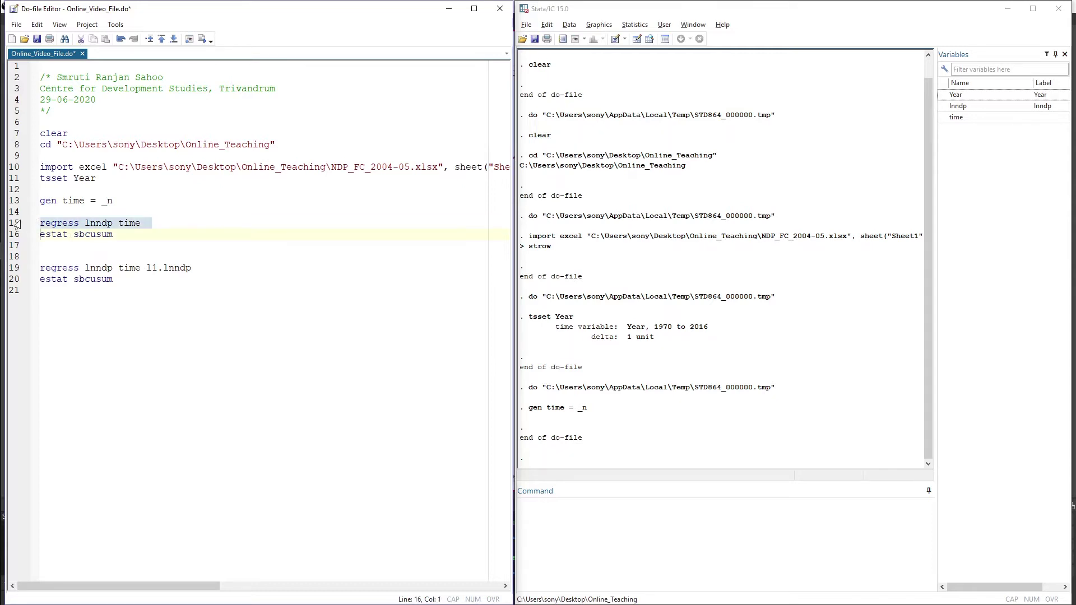
{"action": "left_click", "coordinate": [198, 39]}
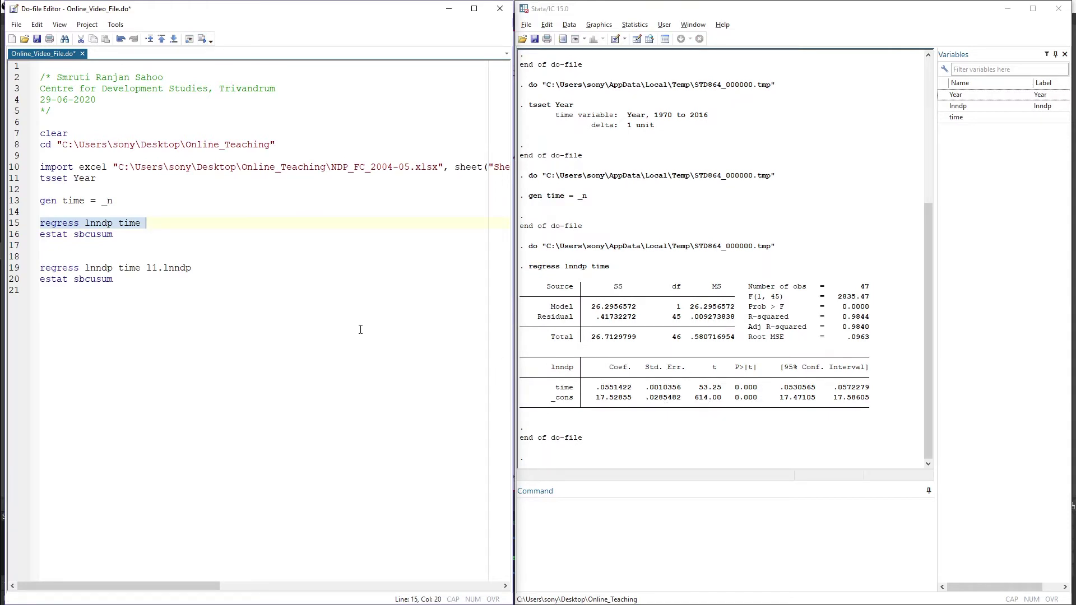
Insert a blank line below regress lnndp time and run the first estat sbcusum command to test for a structural break.
{"action": "left_click", "coordinate": [150, 222]}
{"action": "key", "text": "Return"}
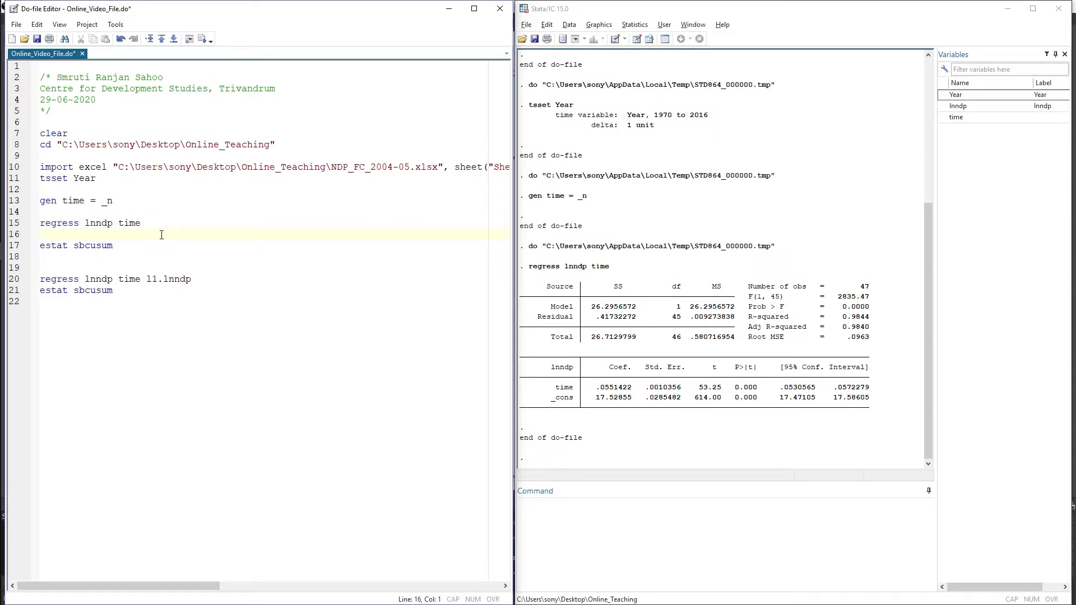
{"action": "left_click_drag", "start_coordinate": [74, 248], "coordinate": [113, 250]}
{"action": "left_click", "coordinate": [121, 246]}
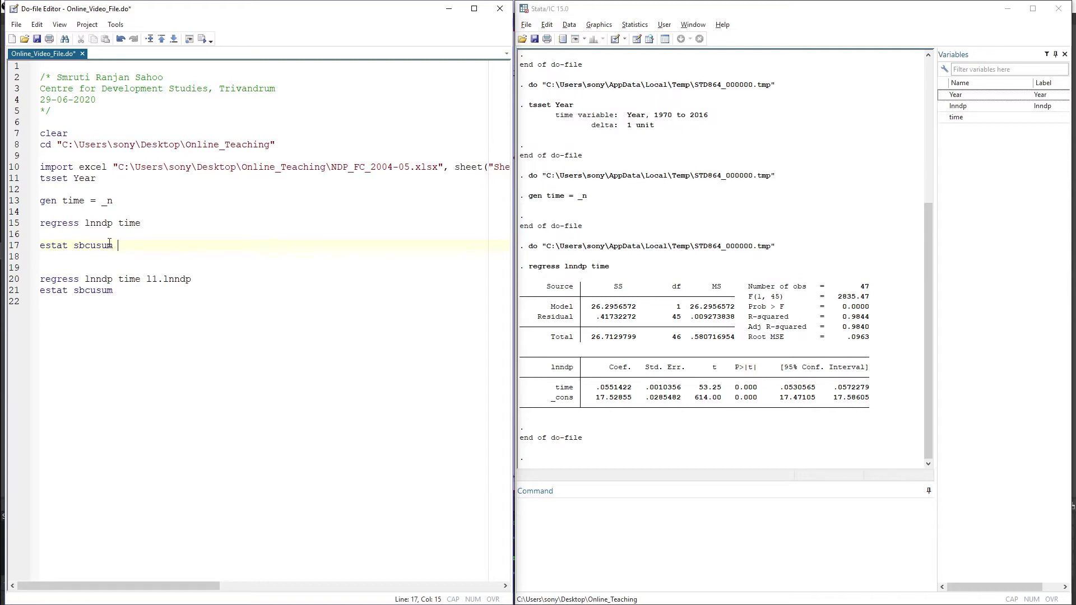
{"action": "left_click", "coordinate": [15, 247]}
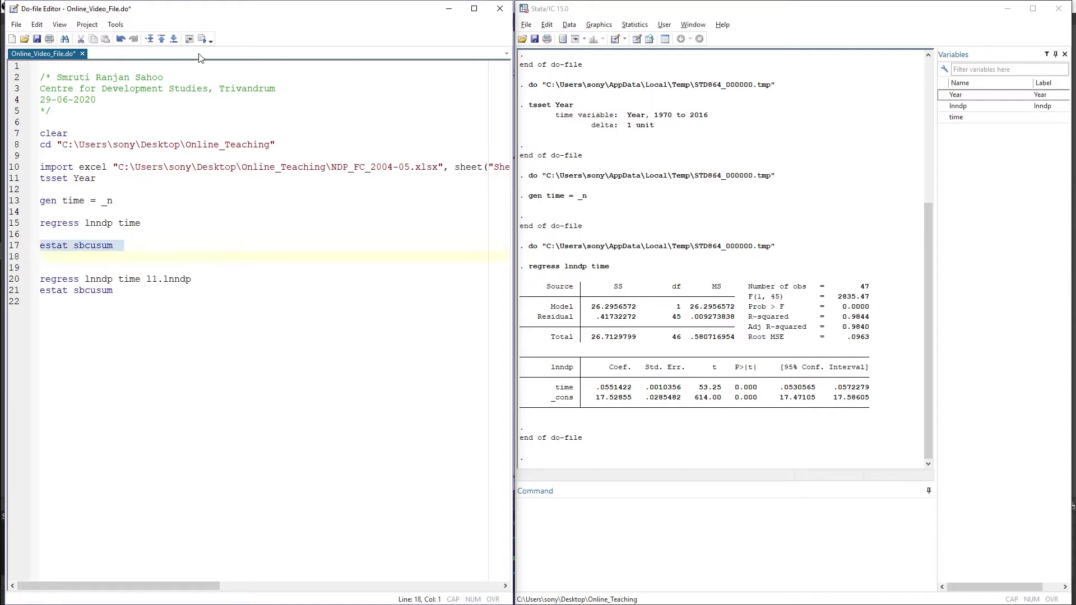
{"action": "left_click", "coordinate": [202, 38]}
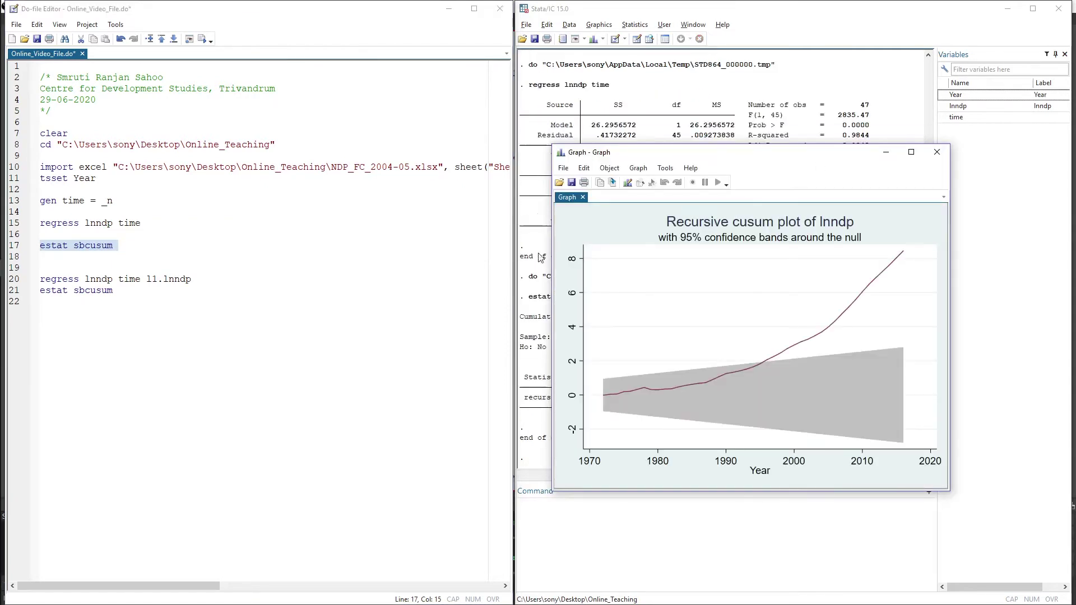
Move the recursive cusum plot off the results, make its window taller, examine it against the test output and close it.
{"action": "left_click_drag", "start_coordinate": [845, 163], "coordinate": [356, 160]}
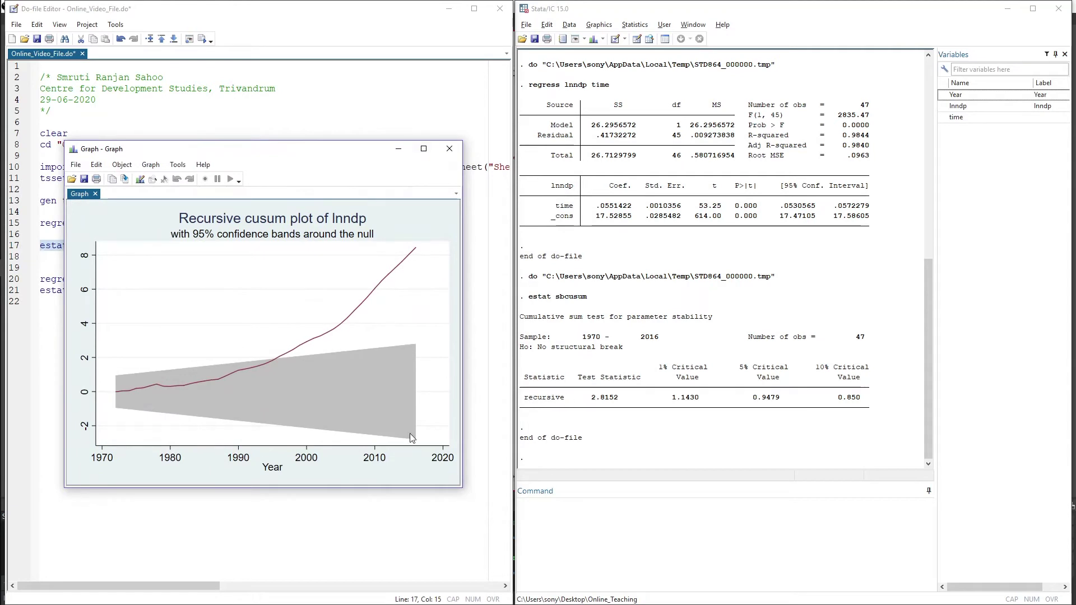
{"action": "left_click_drag", "start_coordinate": [339, 142], "coordinate": [329, 35]}
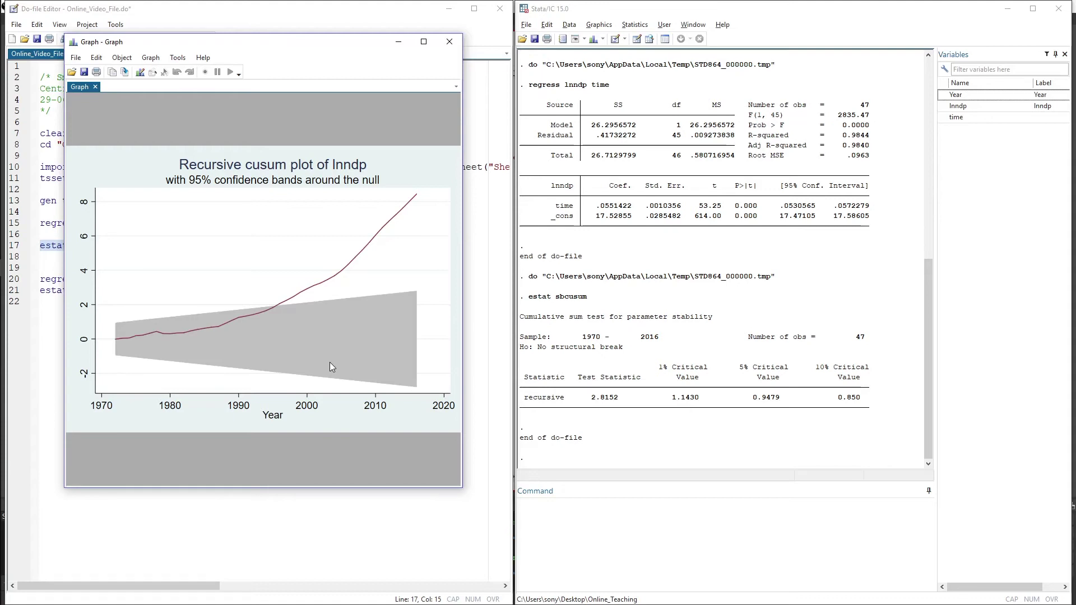
{"action": "left_click", "coordinate": [449, 42]}
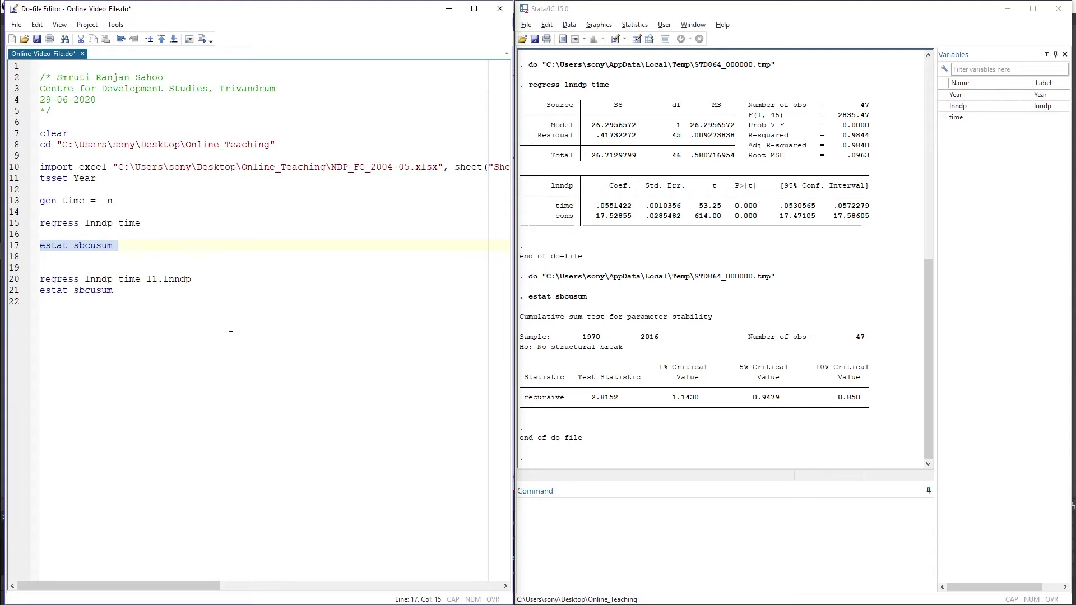
Insert a blank line after the second regress command and run regress lnndp time l1.lnndp.
{"action": "left_click", "coordinate": [216, 281]}
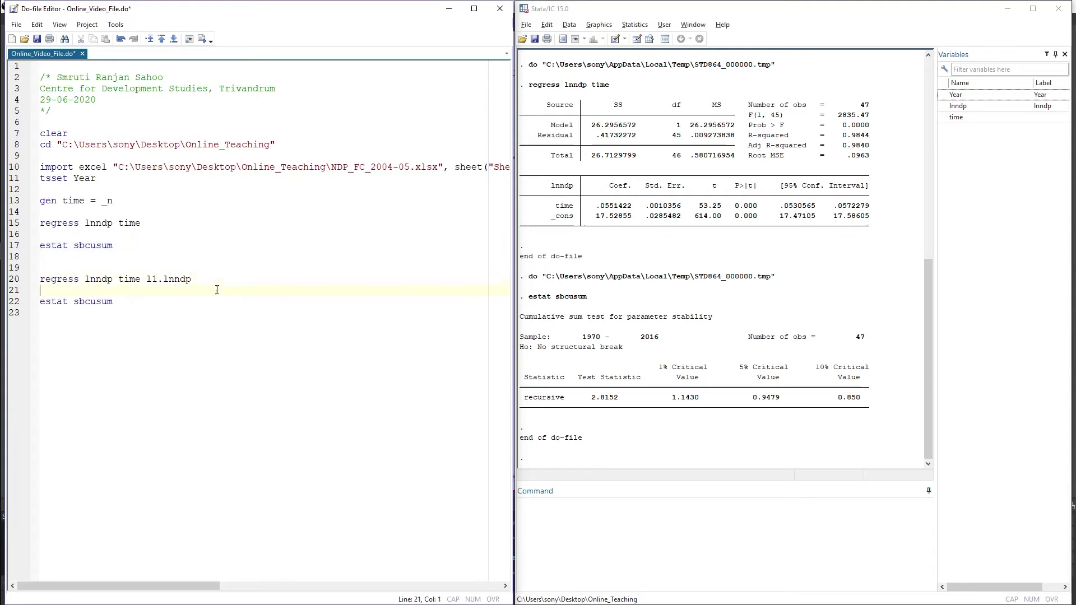
{"action": "key", "text": "Return"}
{"action": "key", "text": "Up"}
{"action": "key", "text": "shift+Down"}
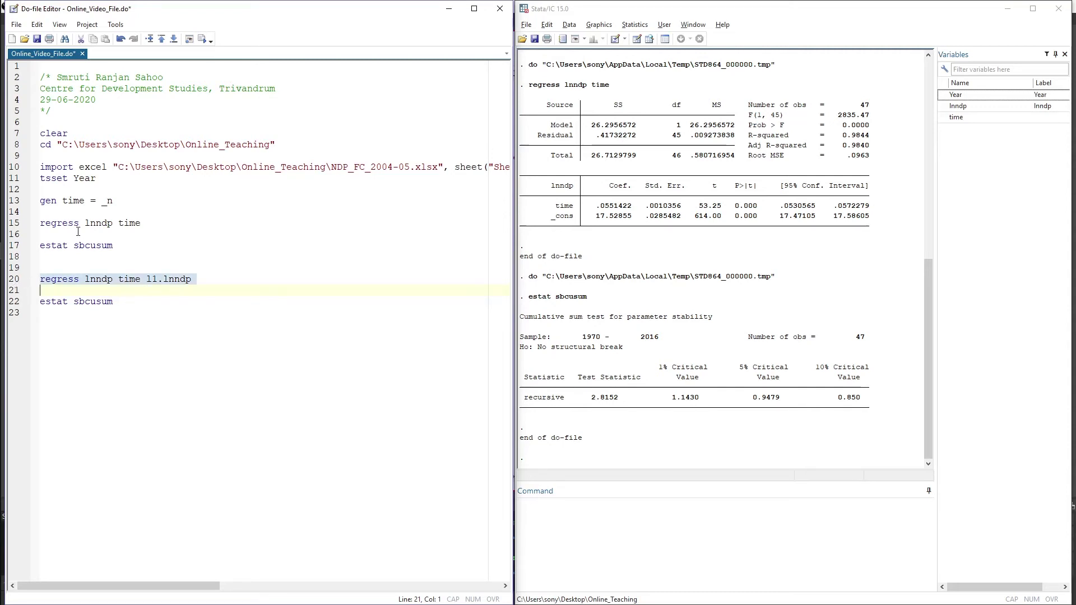
{"action": "left_click", "coordinate": [203, 39]}
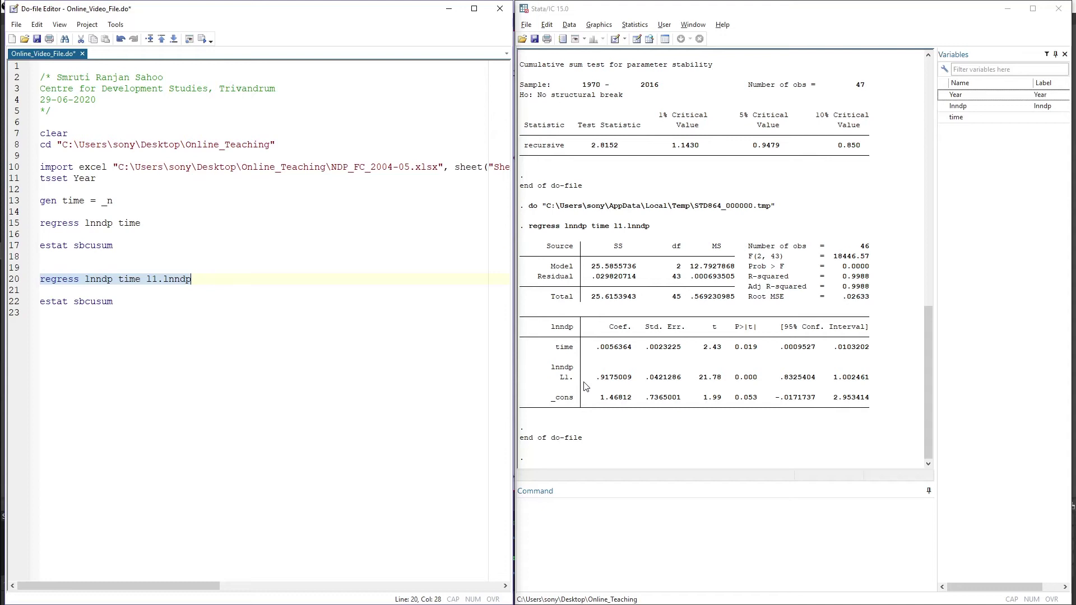
Run the second estat sbcusum command for the lagged model and highlight the recursive test statistic in its results.
{"action": "left_click", "coordinate": [13, 304]}
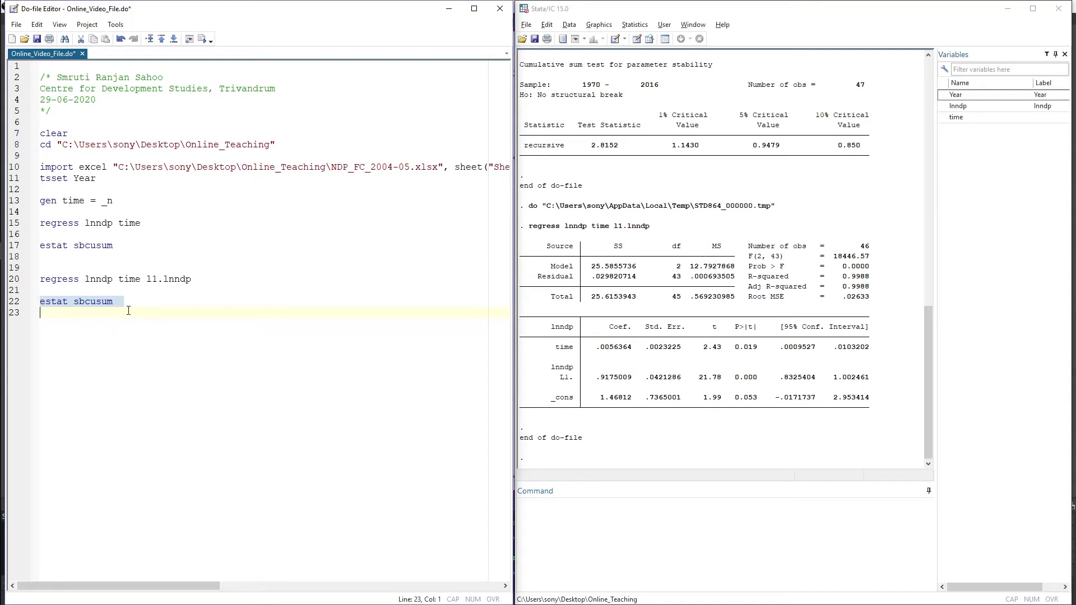
{"action": "left_click", "coordinate": [129, 310]}
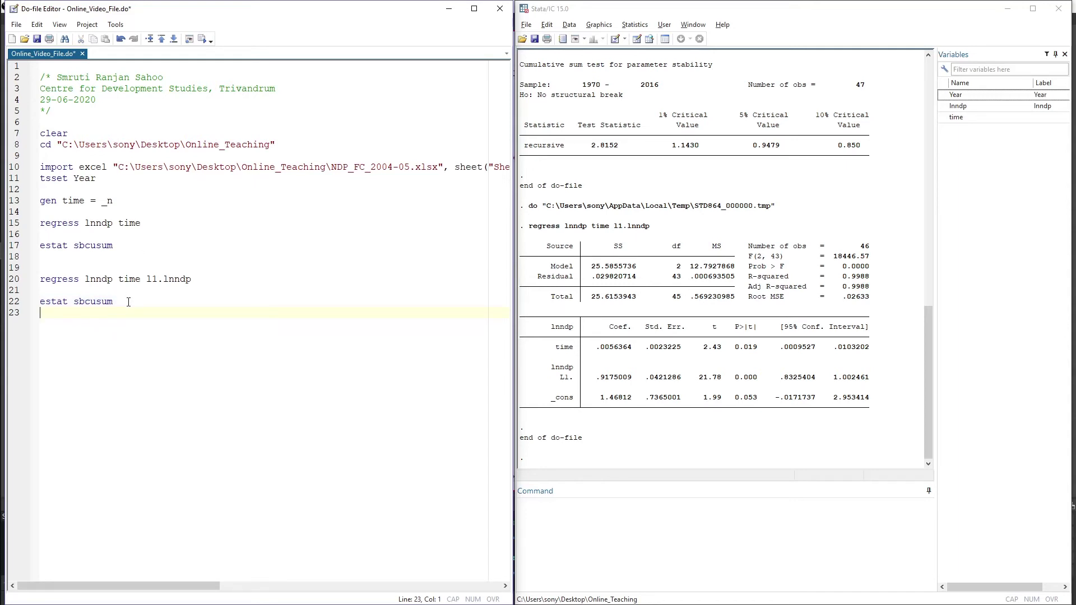
{"action": "left_click", "coordinate": [15, 304]}
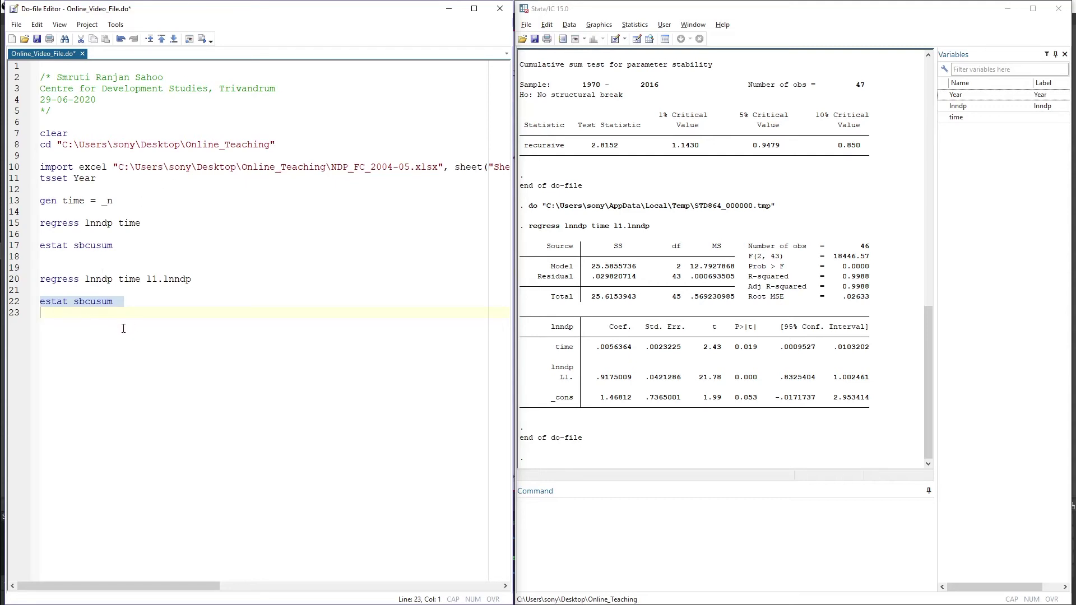
{"action": "left_click", "coordinate": [202, 39]}
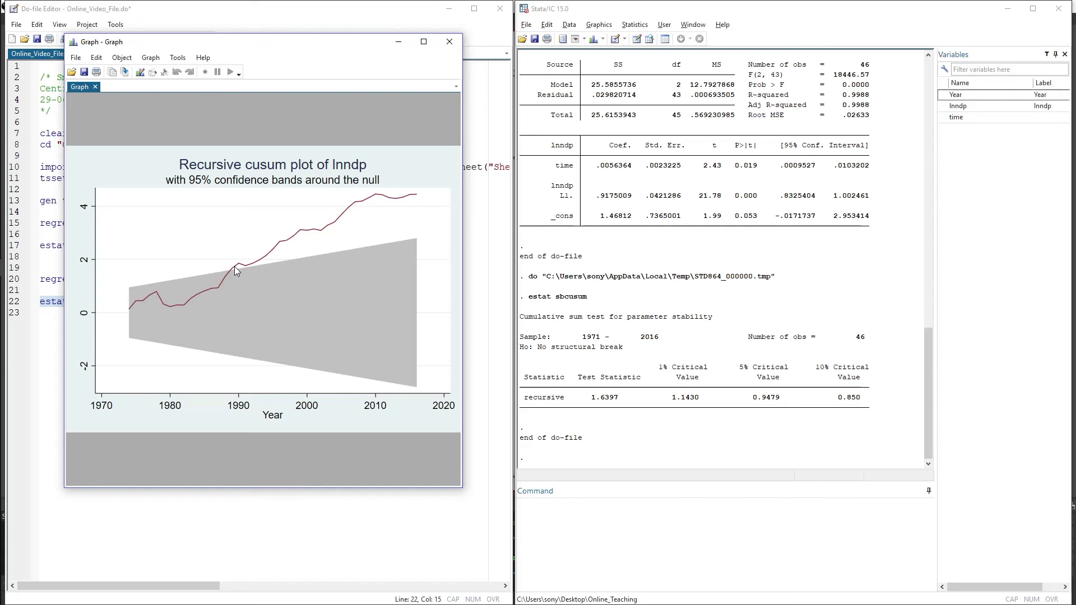
{"action": "left_click", "coordinate": [595, 402]}
{"action": "mouse_move", "coordinate": [594, 398]}
{"action": "left_mouse_down"}
{"action": "mouse_move", "coordinate": [610, 399]}
{"action": "mouse_move", "coordinate": [603, 405]}
{"action": "left_mouse_up"}
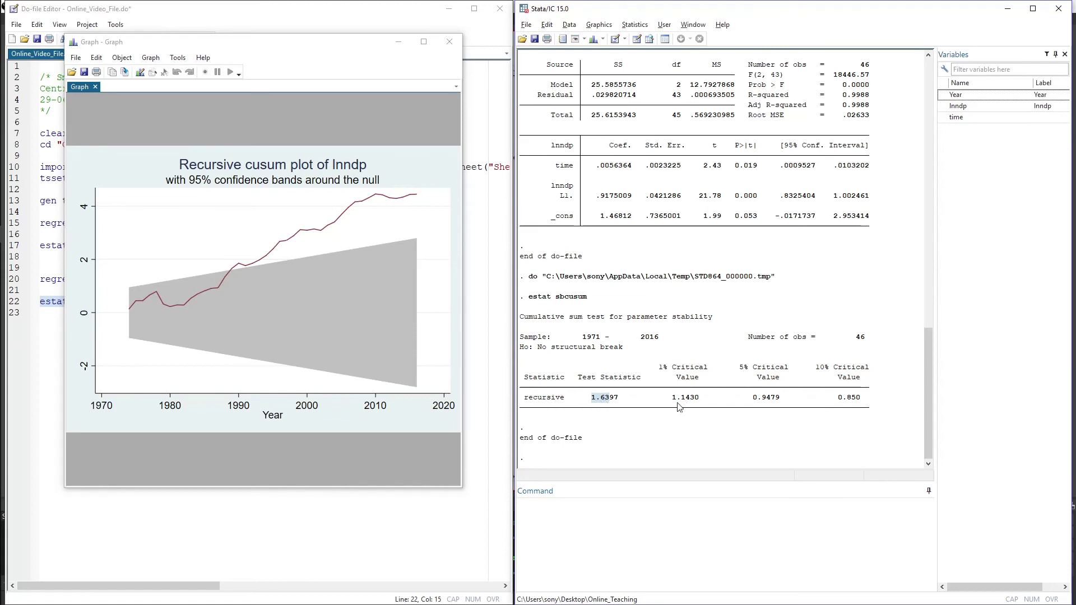